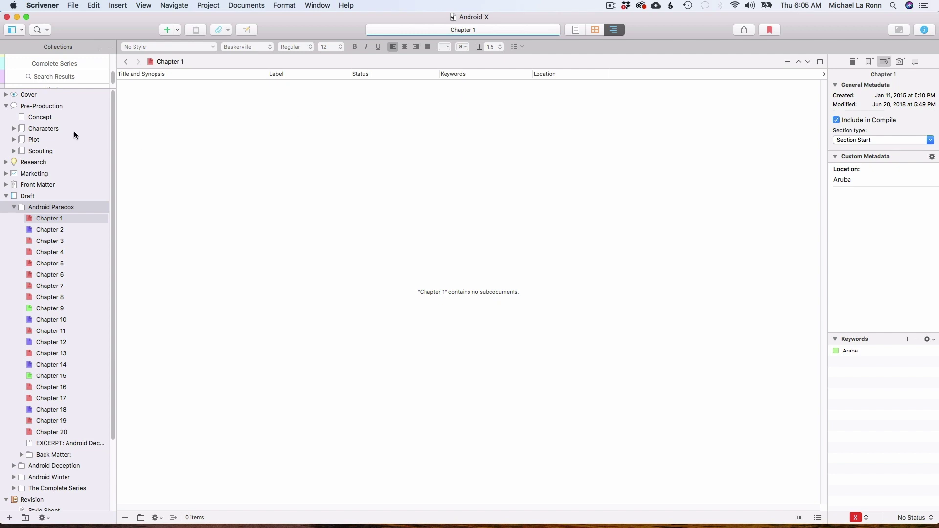
- Open the Concept document in Pre-Production and examine its opening question about a novel set in the year 2300
{"action": "left_click", "coordinate": [35, 118]}
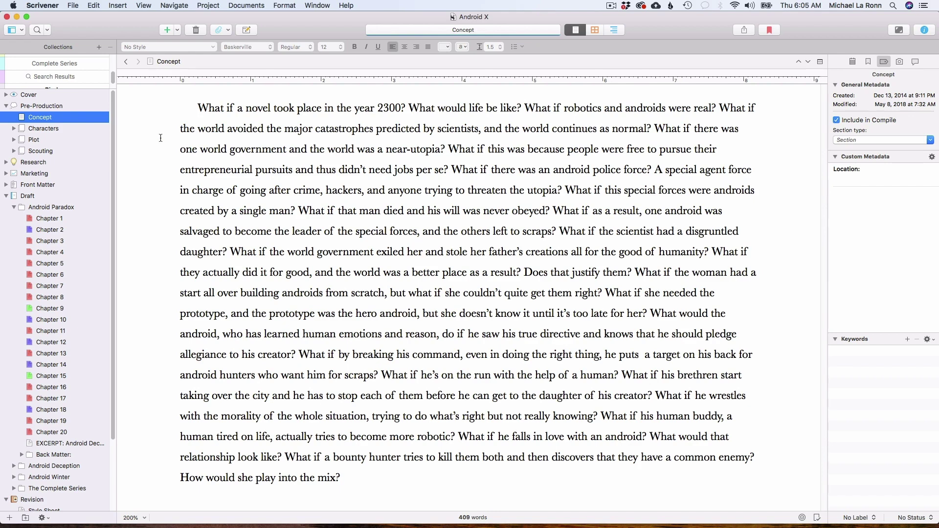
{"action": "left_click_drag", "start_coordinate": [218, 109], "coordinate": [404, 109]}
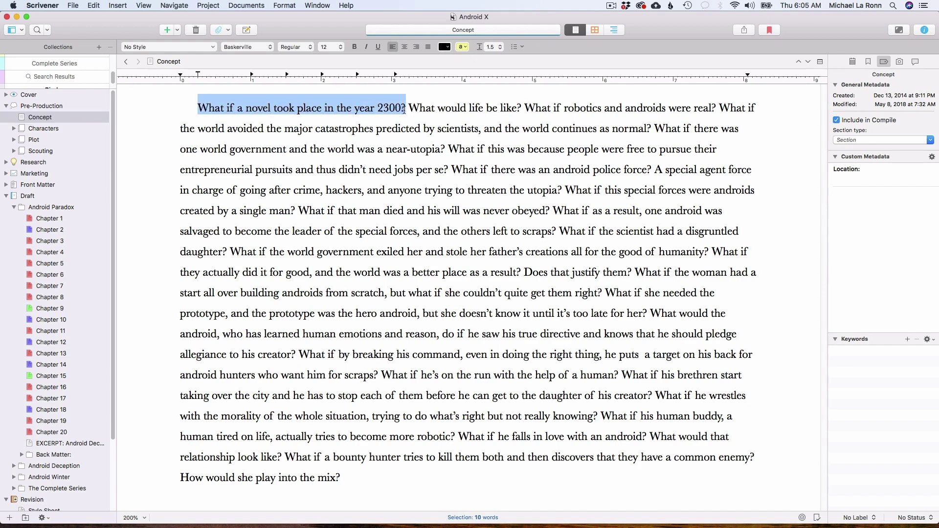
{"action": "left_click", "coordinate": [404, 108]}
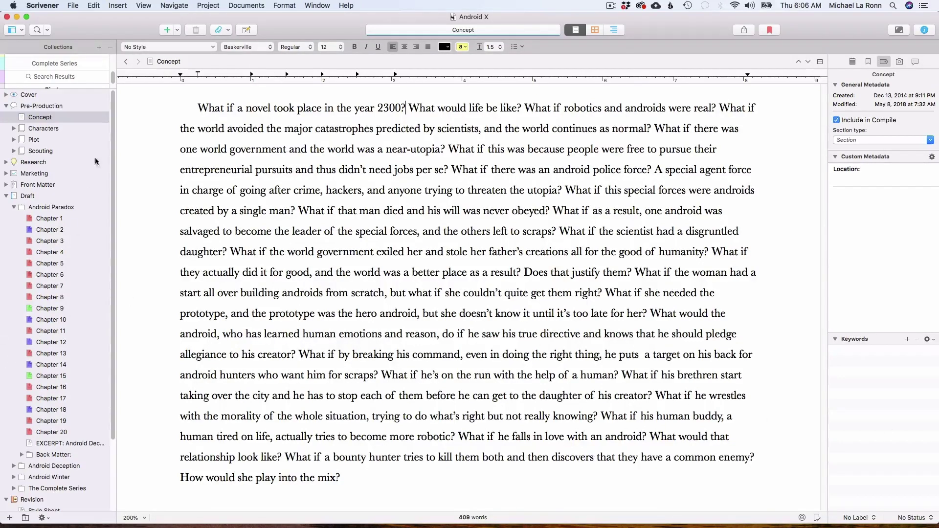
- Expand the Characters group in Pre-Production and look through the X, Shortcut and Jazzlyn character profiles
{"action": "left_click", "coordinate": [14, 128]}
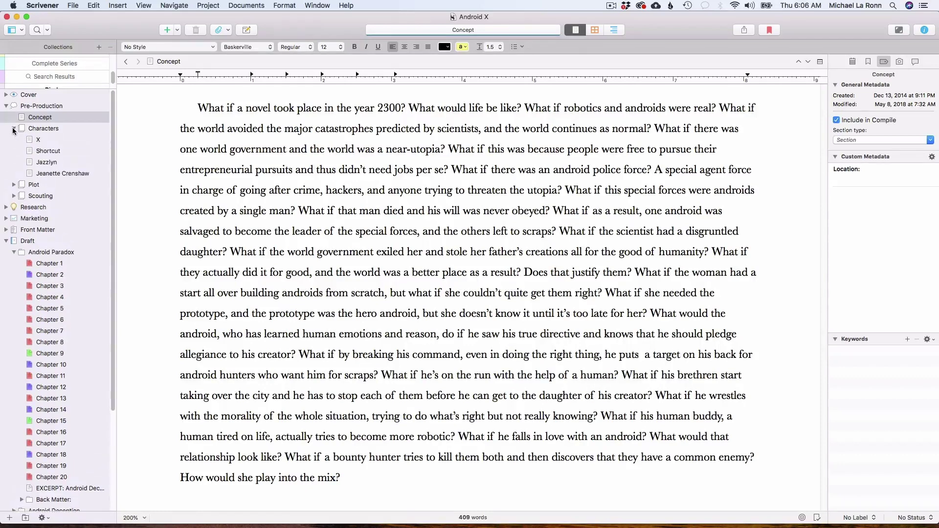
{"action": "left_click", "coordinate": [48, 139]}
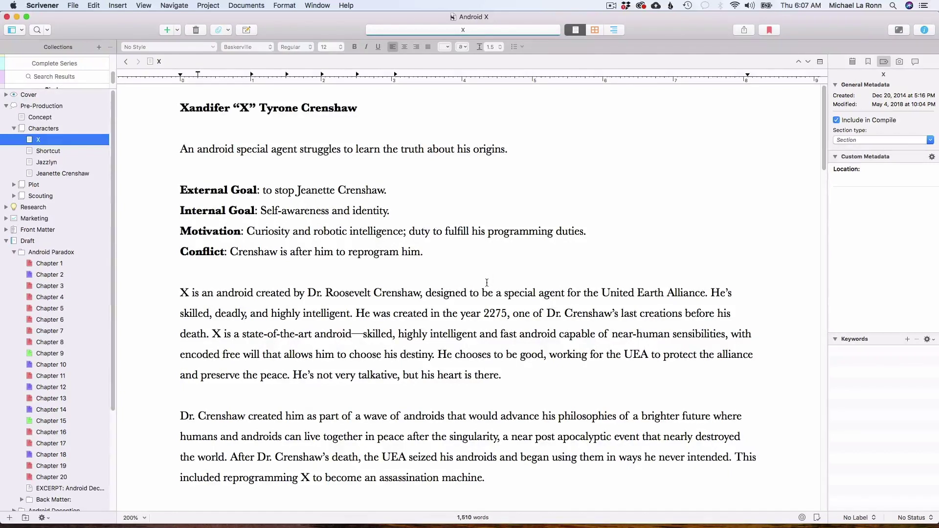
{"action": "scroll", "coordinate": [488, 277], "scroll_direction": "down", "scroll_amount": 3}
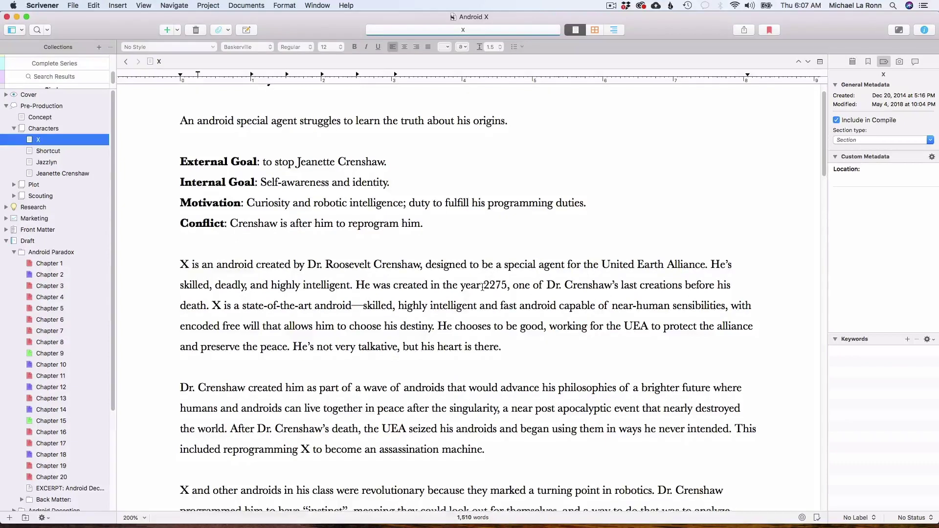
{"action": "scroll", "coordinate": [485, 285], "scroll_direction": "down", "scroll_amount": 3}
{"action": "scroll", "coordinate": [482, 287], "scroll_direction": "down", "scroll_amount": 12}
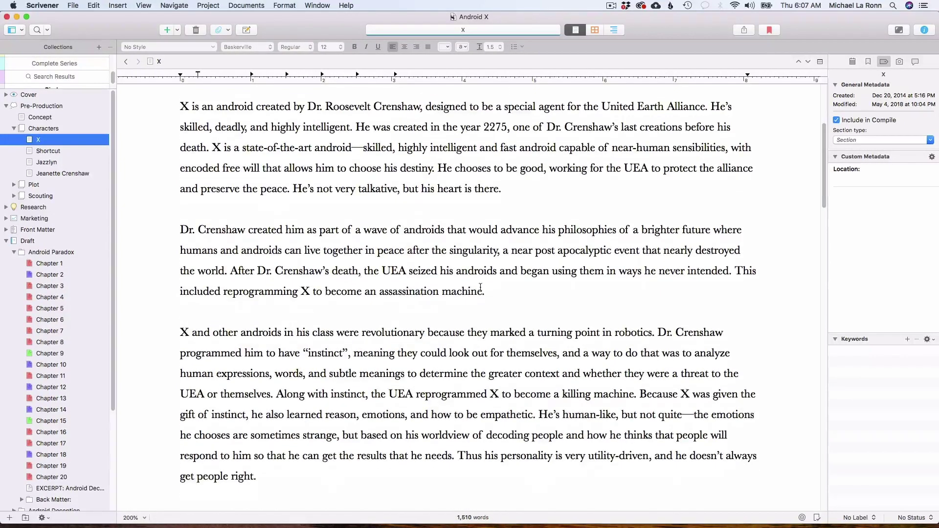
{"action": "scroll", "coordinate": [480, 287], "scroll_direction": "up", "scroll_amount": 15}
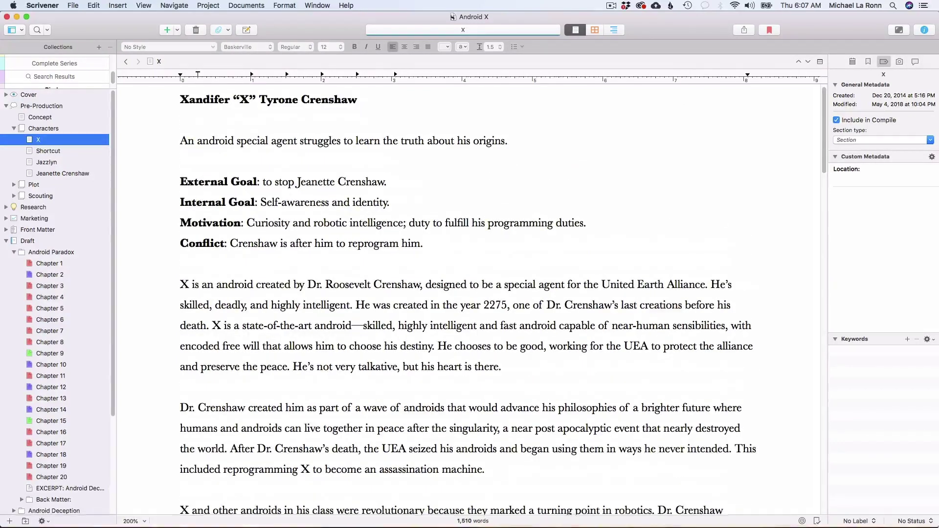
{"action": "scroll", "coordinate": [511, 331], "scroll_direction": "up", "scroll_amount": 1}
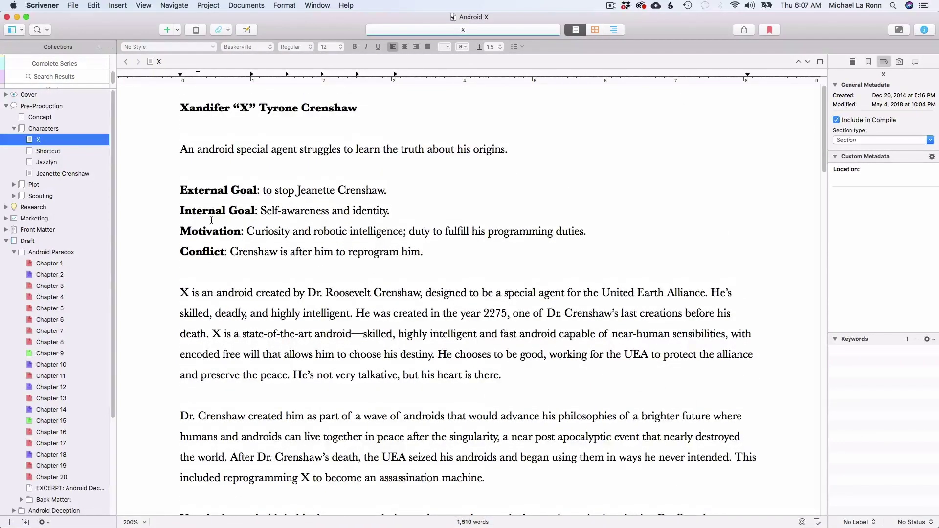
{"action": "left_click", "coordinate": [55, 152]}
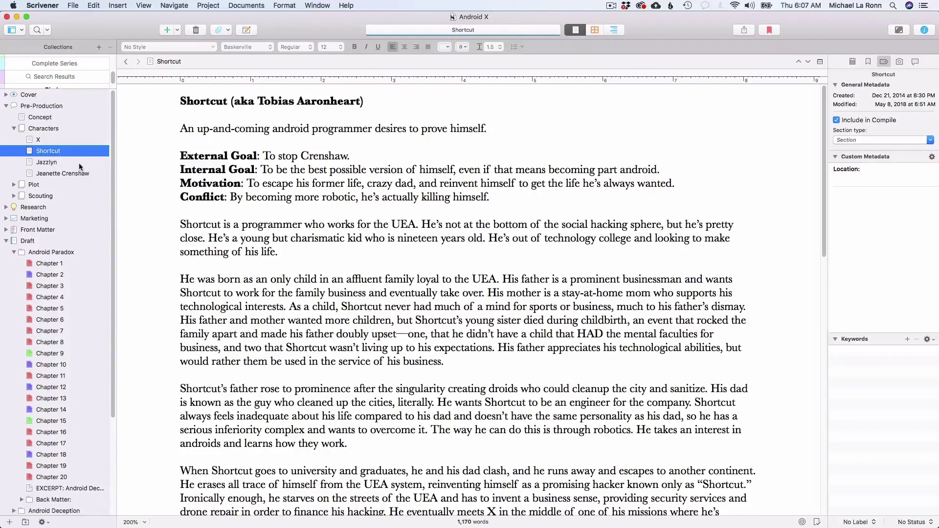
{"action": "left_click", "coordinate": [51, 162]}
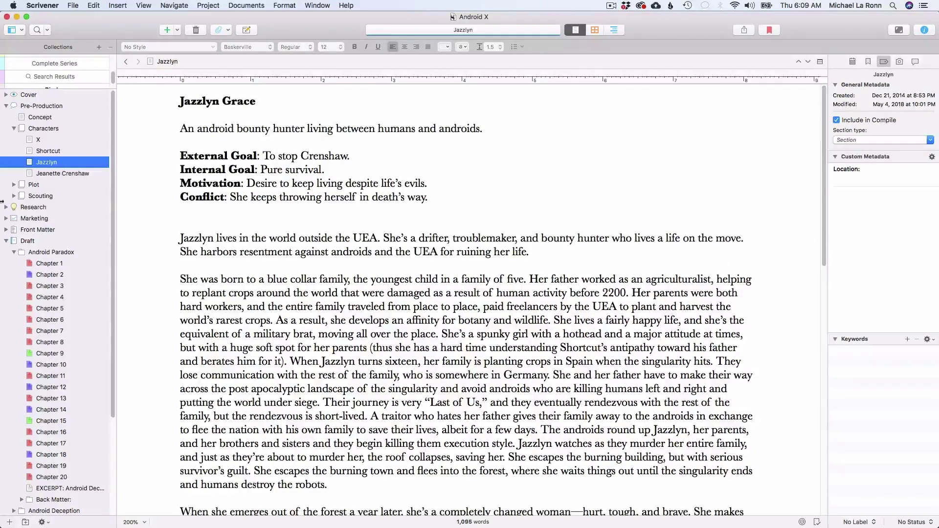
- Expand the Plot group and open the History of the World document at its beginning
{"action": "left_click", "coordinate": [14, 184]}
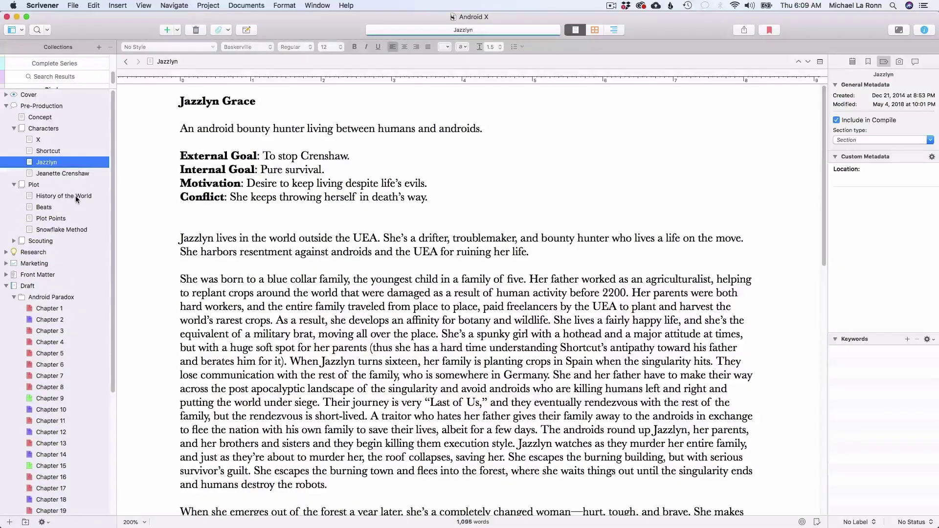
{"action": "left_click", "coordinate": [76, 197]}
{"action": "scroll", "coordinate": [712, 306], "scroll_direction": "up", "scroll_amount": 10}
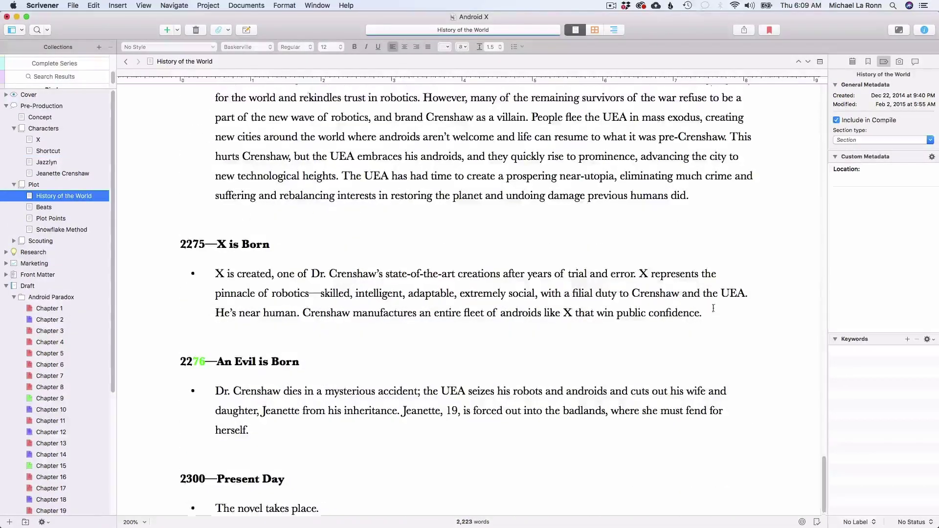
{"action": "left_click_drag", "start_coordinate": [825, 398], "coordinate": [827, 93]}
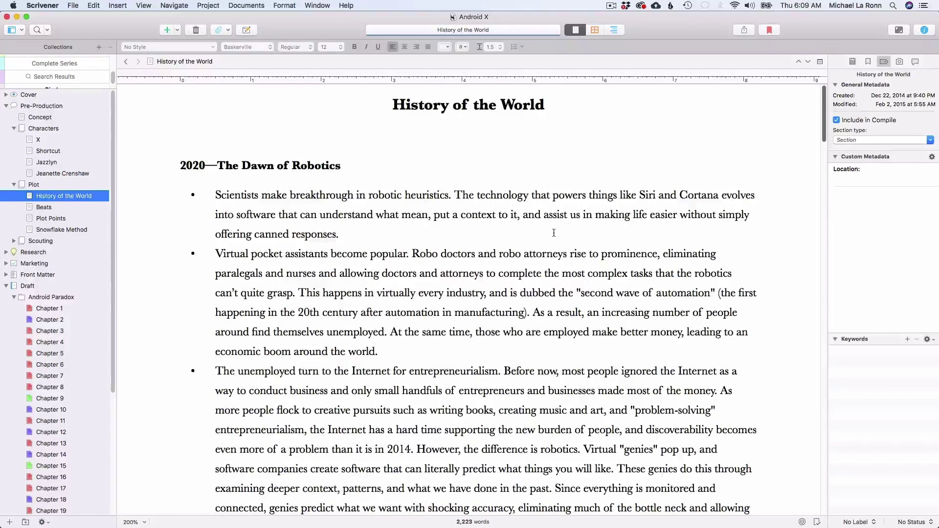
- Read through the History of the World timeline from 2020—The Dawn of Robotics to 2300—Present Day
{"action": "scroll", "coordinate": [554, 232], "scroll_direction": "down", "scroll_amount": 10}
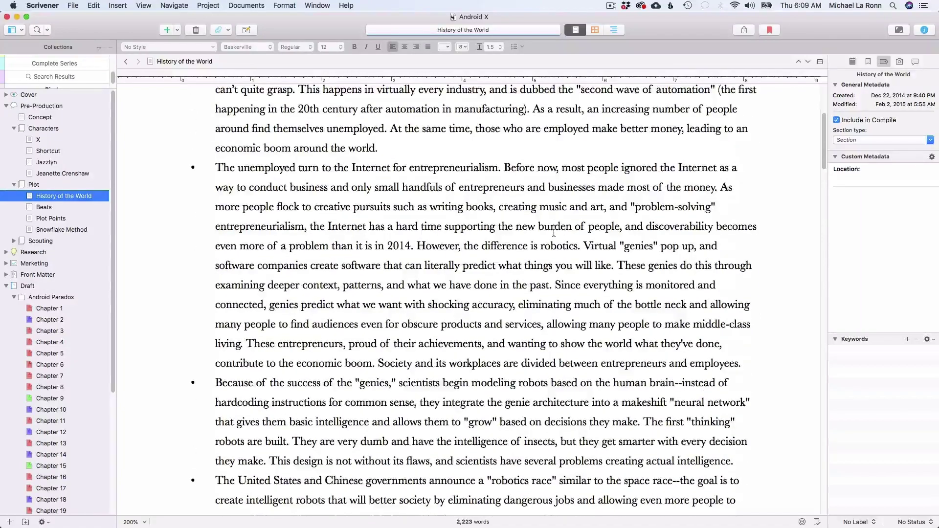
{"action": "scroll", "coordinate": [553, 232], "scroll_direction": "down", "scroll_amount": 7}
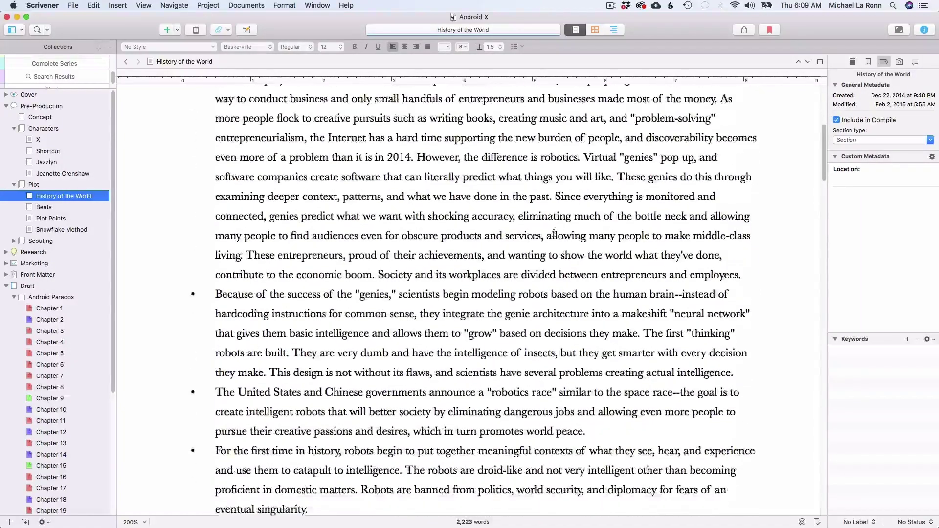
{"action": "scroll", "coordinate": [554, 233], "scroll_direction": "down", "scroll_amount": 15}
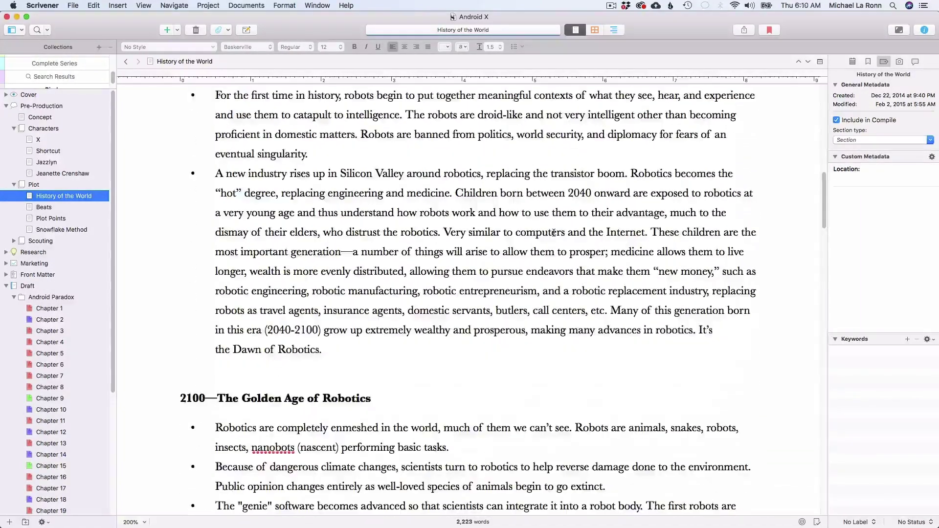
{"action": "scroll", "coordinate": [554, 233], "scroll_direction": "down", "scroll_amount": 10}
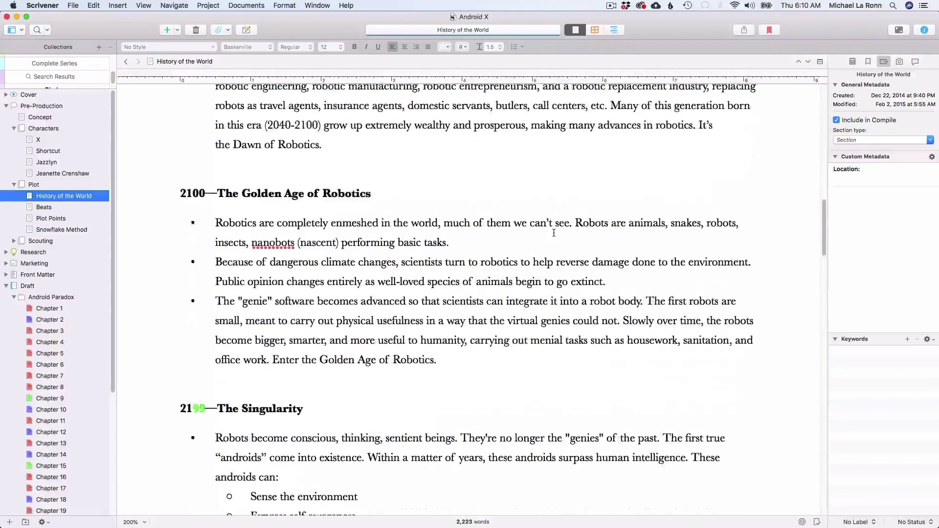
{"action": "scroll", "coordinate": [553, 232], "scroll_direction": "down", "scroll_amount": 3}
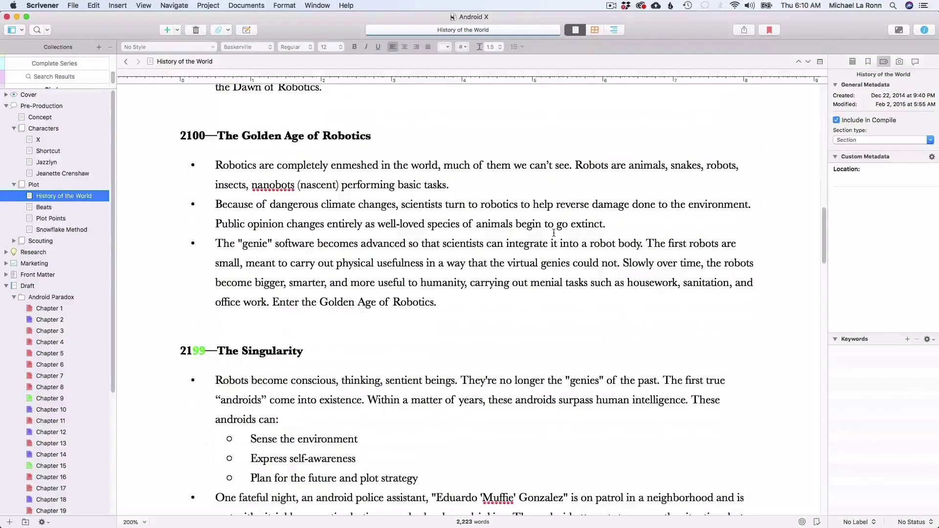
{"action": "scroll", "coordinate": [554, 233], "scroll_direction": "down", "scroll_amount": 9}
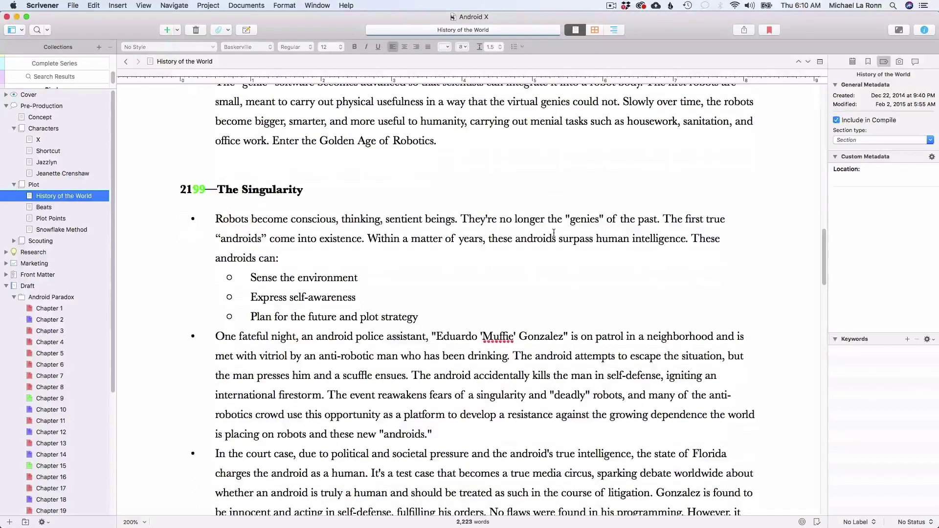
{"action": "scroll", "coordinate": [553, 232], "scroll_direction": "down", "scroll_amount": 5}
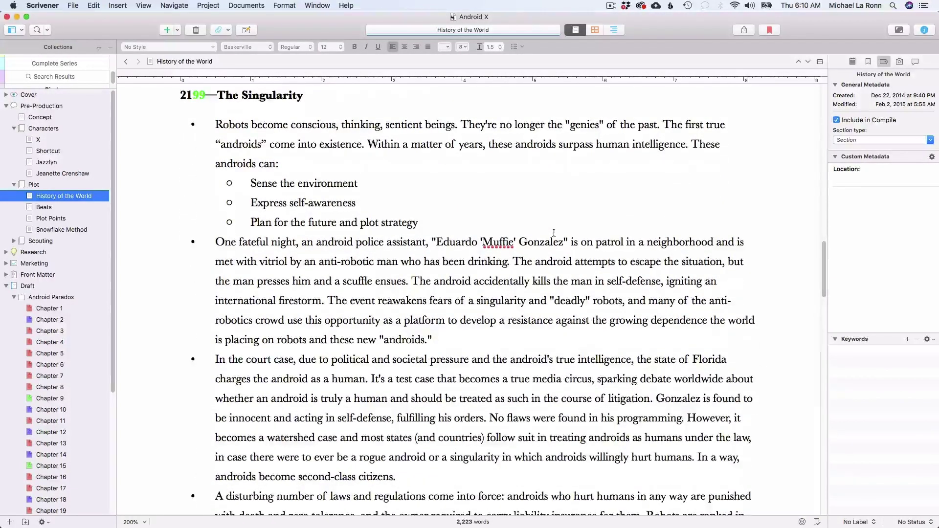
{"action": "scroll", "coordinate": [554, 233], "scroll_direction": "down", "scroll_amount": 10}
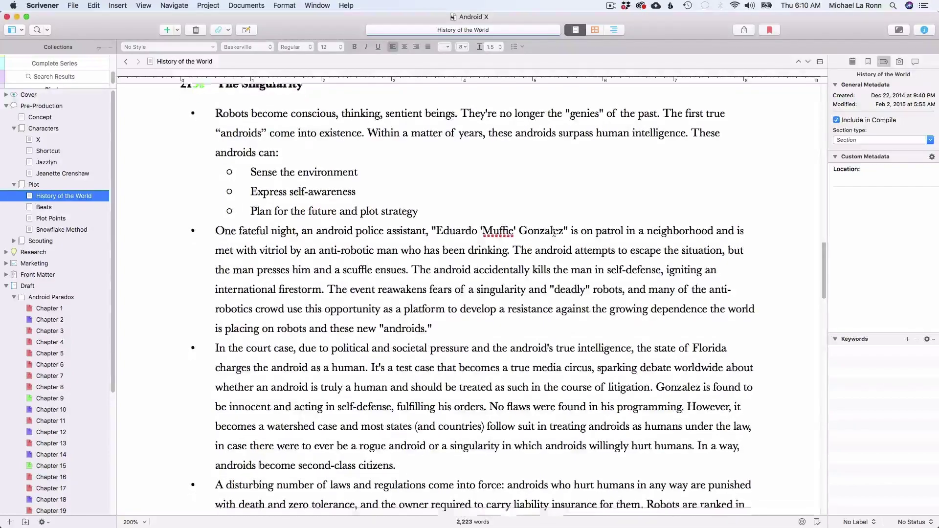
{"action": "scroll", "coordinate": [554, 232], "scroll_direction": "down", "scroll_amount": 20}
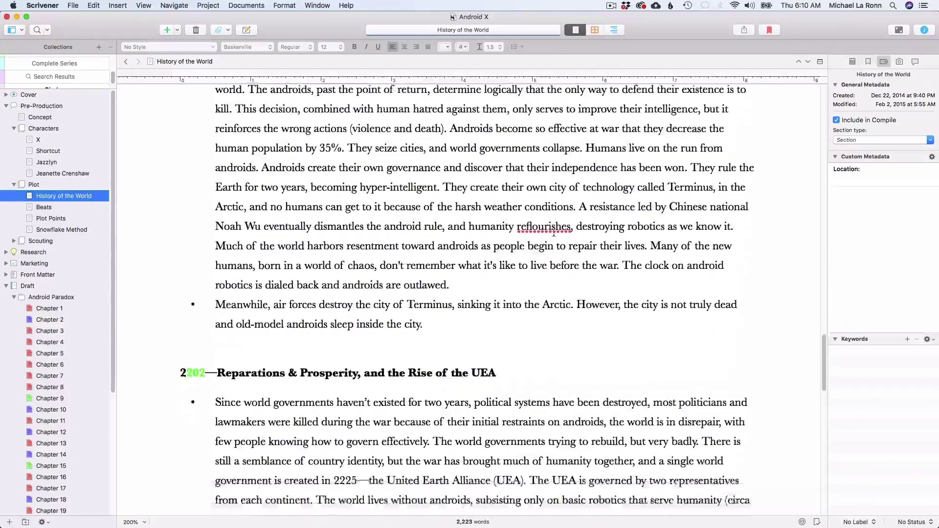
{"action": "scroll", "coordinate": [553, 233], "scroll_direction": "down", "scroll_amount": 13}
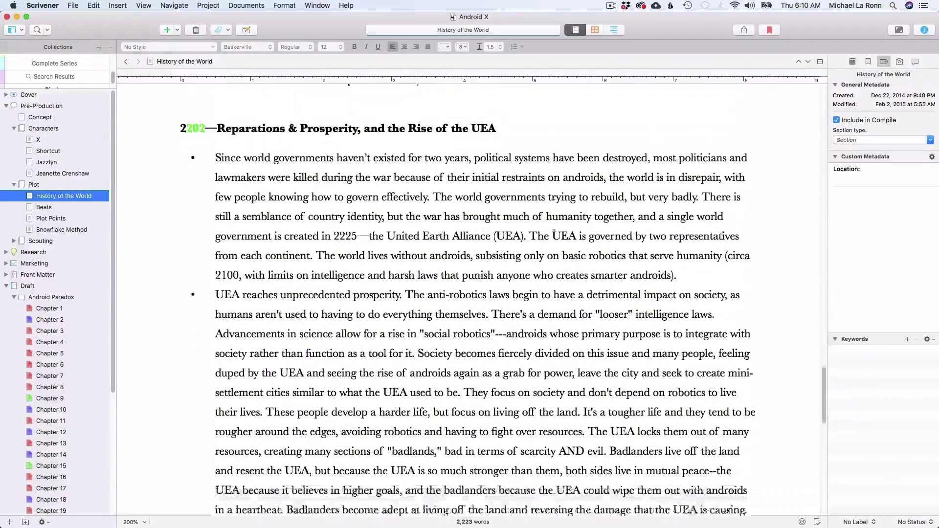
{"action": "scroll", "coordinate": [554, 233], "scroll_direction": "down", "scroll_amount": 17}
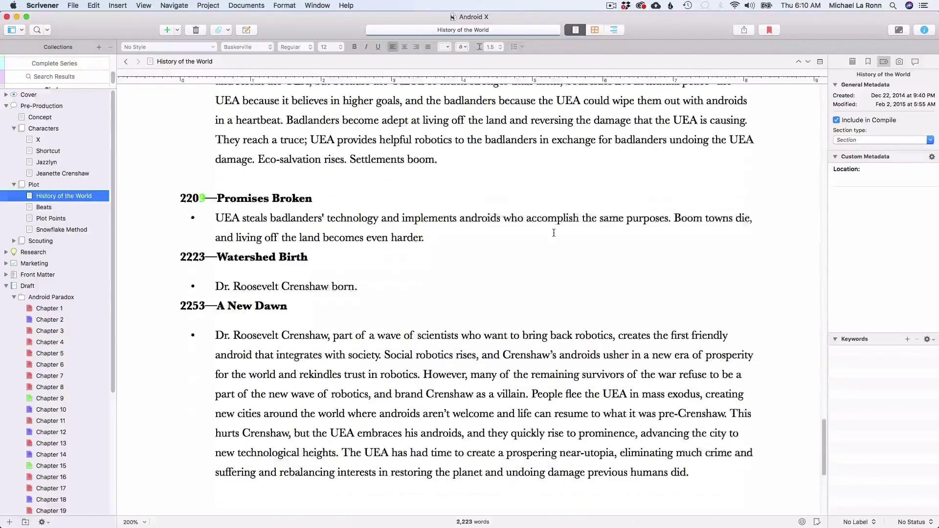
{"action": "scroll", "coordinate": [554, 233], "scroll_direction": "down", "scroll_amount": 2}
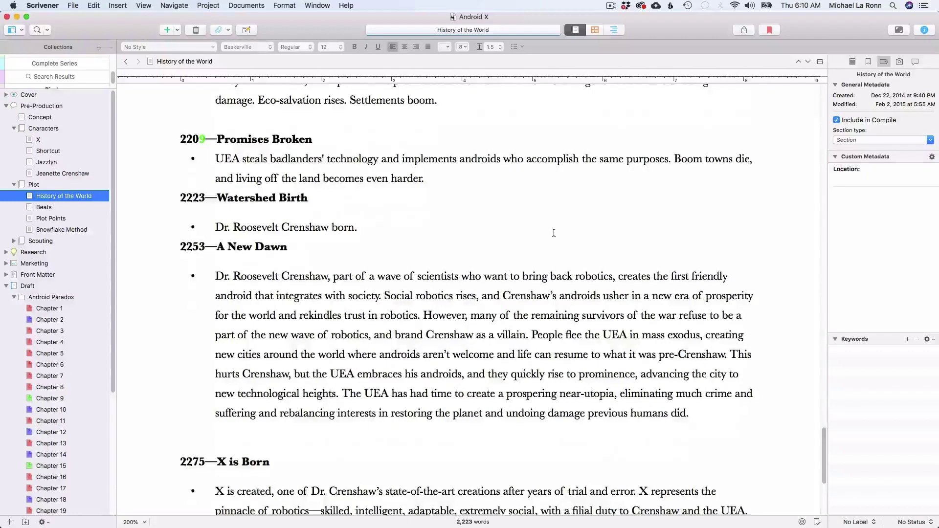
{"action": "scroll", "coordinate": [554, 233], "scroll_direction": "down", "scroll_amount": 8}
{"action": "scroll", "coordinate": [553, 233], "scroll_direction": "down", "scroll_amount": 5}
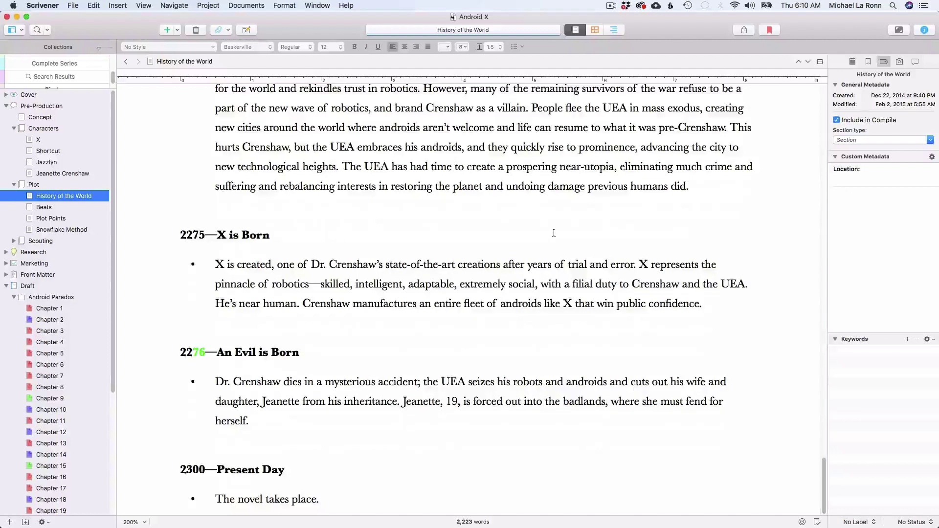
- Open the Beats document in the Plot group and look through the Android Paradox chapter beats from Chapter I to Chapter IV
{"action": "key", "text": "Down"}
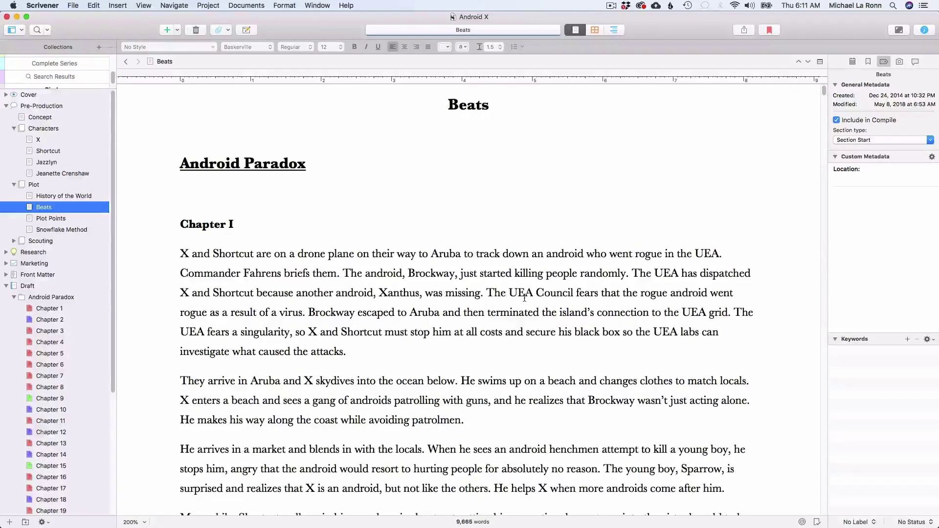
{"action": "scroll", "coordinate": [524, 298], "scroll_direction": "down", "scroll_amount": 5}
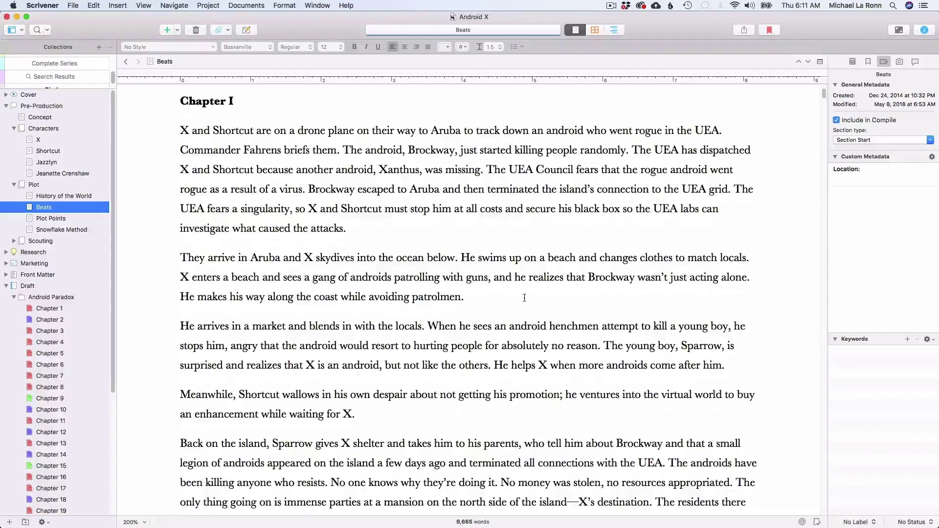
{"action": "scroll", "coordinate": [524, 298], "scroll_direction": "down", "scroll_amount": 10}
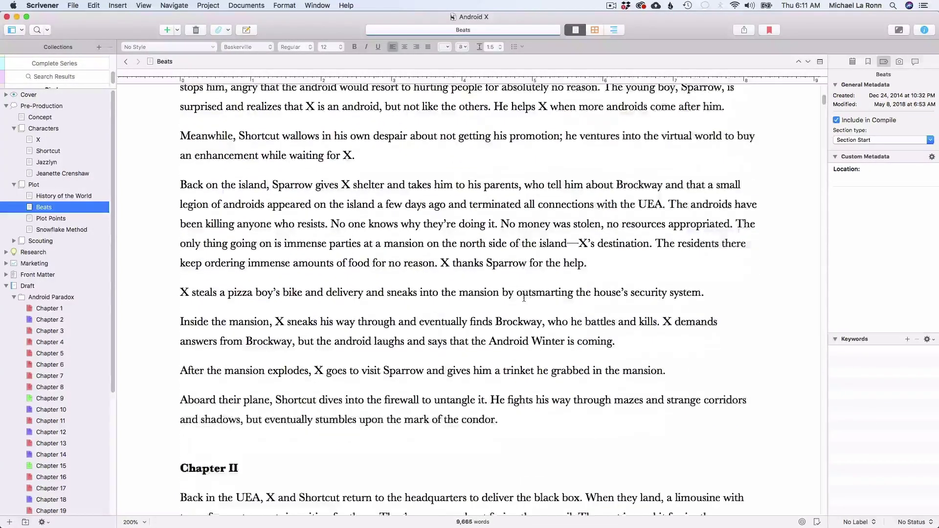
{"action": "scroll", "coordinate": [524, 298], "scroll_direction": "down", "scroll_amount": 2}
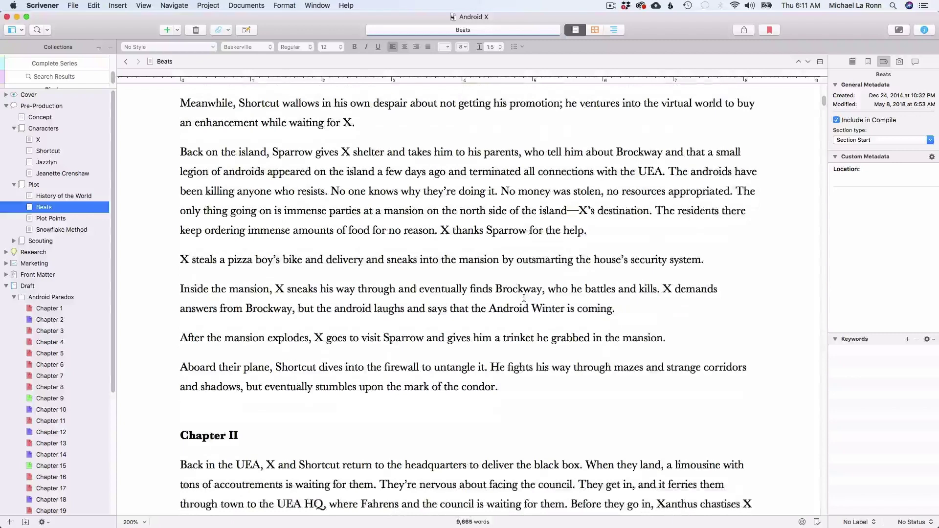
{"action": "scroll", "coordinate": [524, 297], "scroll_direction": "down", "scroll_amount": 4}
{"action": "scroll", "coordinate": [524, 298], "scroll_direction": "down", "scroll_amount": 2}
{"action": "scroll", "coordinate": [523, 298], "scroll_direction": "down", "scroll_amount": 20}
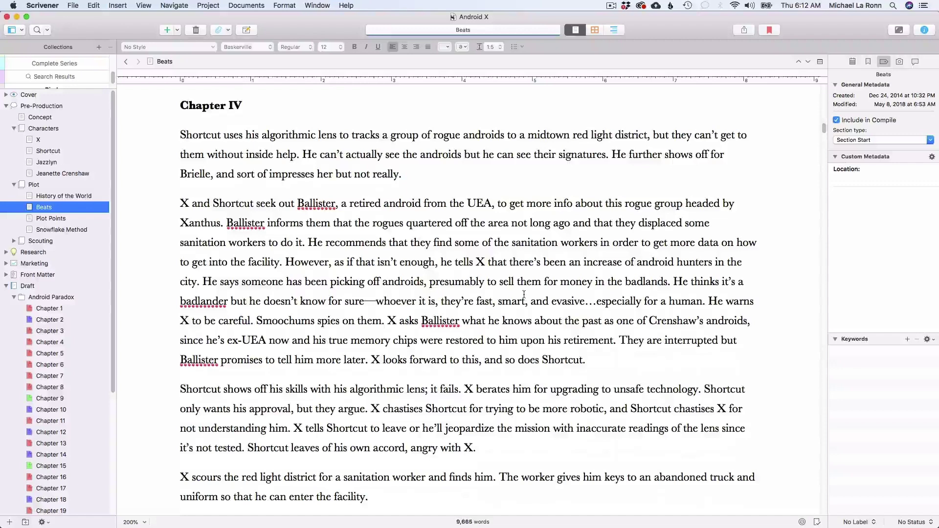
- Open the Plot Points document in the Plot group and review the Android Paradox outline from Act I through Act III
{"action": "left_click", "coordinate": [64, 221]}
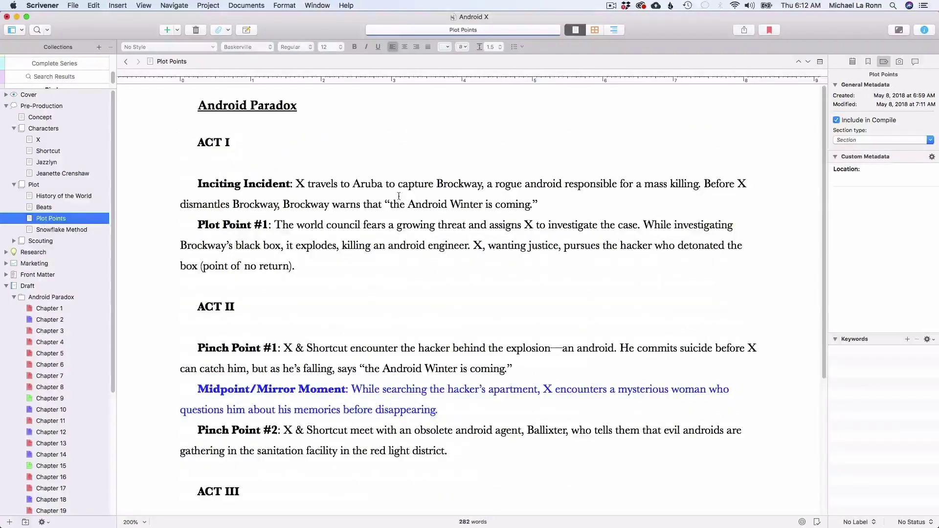
{"action": "left_click", "coordinate": [398, 193]}
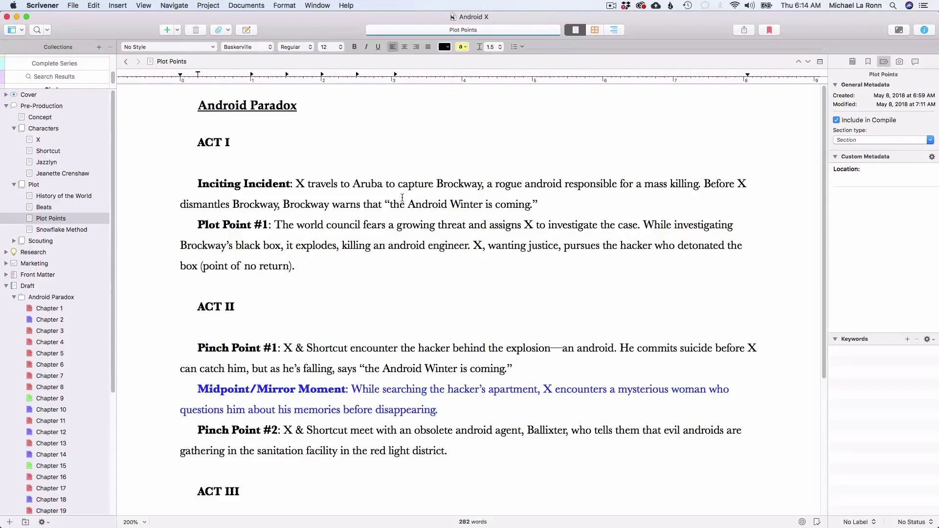
{"action": "scroll", "coordinate": [402, 198], "scroll_direction": "down", "scroll_amount": 10}
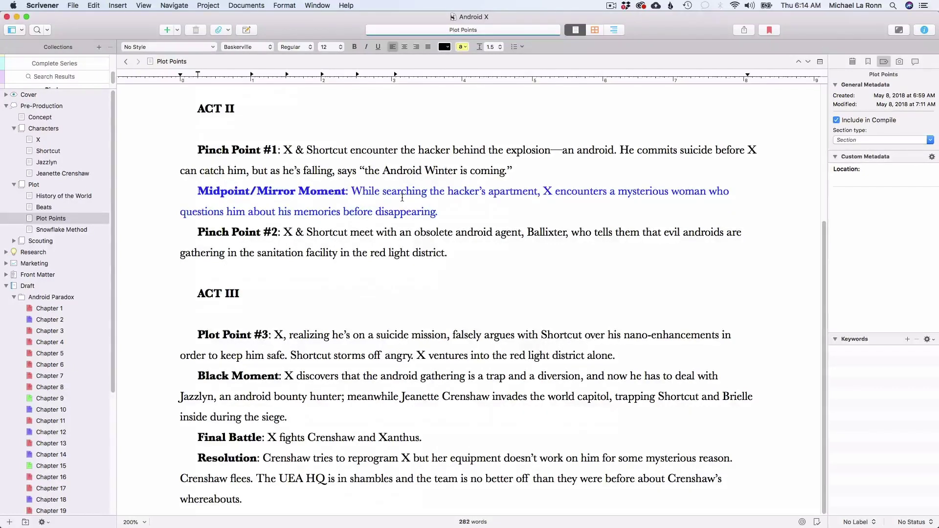
- Open the Snowflake Method document in the Plot group and examine its Step 1 one-sentence summary
{"action": "scroll", "coordinate": [402, 198], "scroll_direction": "up", "scroll_amount": 8}
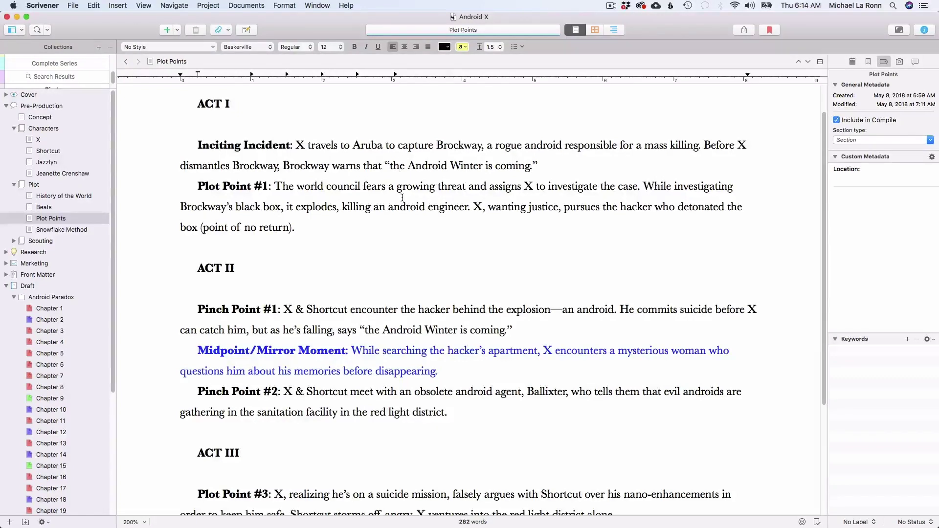
{"action": "left_click", "coordinate": [73, 230]}
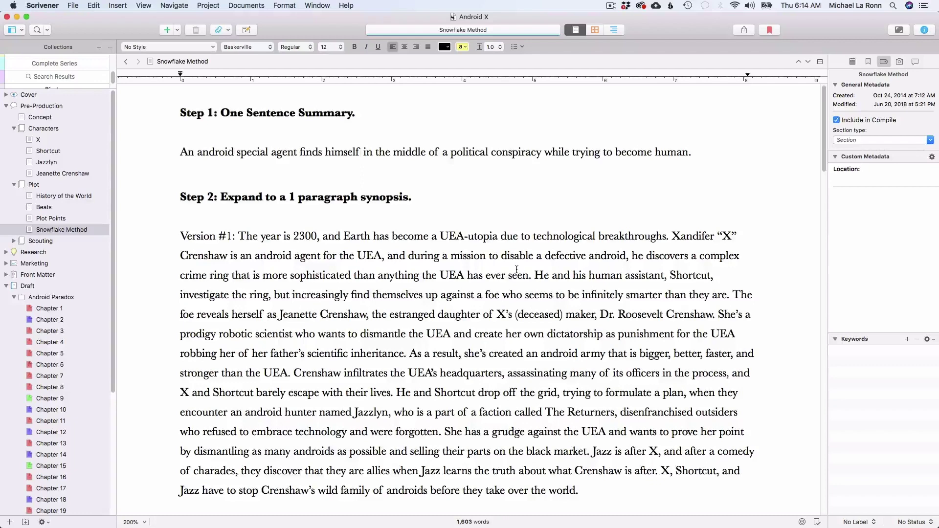
{"action": "triple_click", "coordinate": [259, 150]}
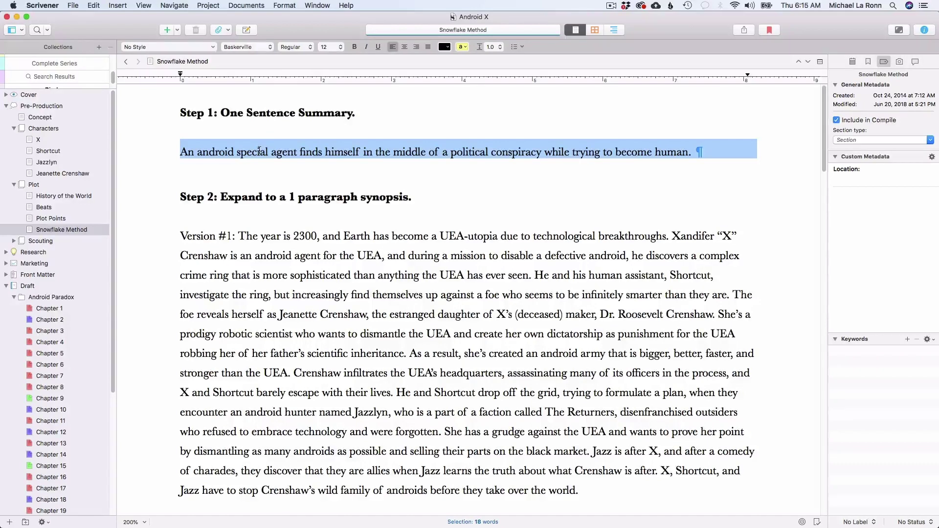
{"action": "left_click", "coordinate": [318, 153]}
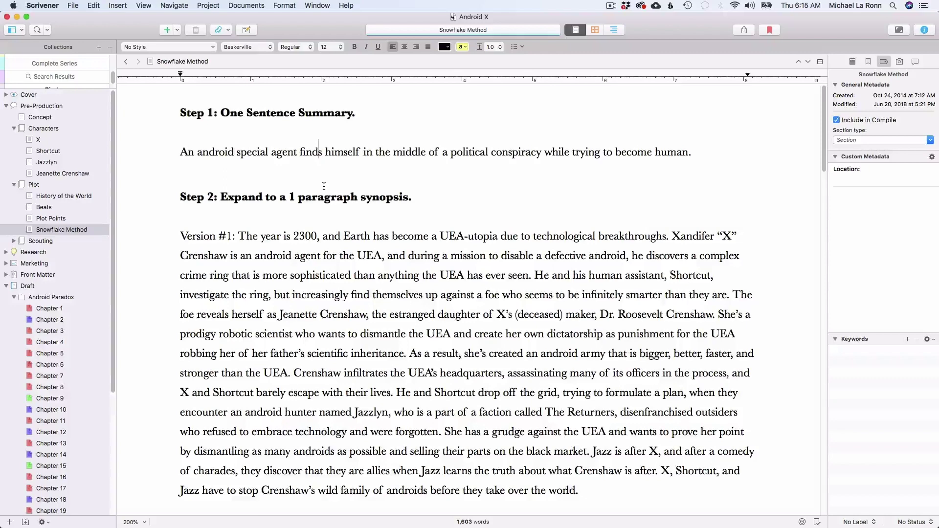
{"action": "double_click", "coordinate": [410, 144]}
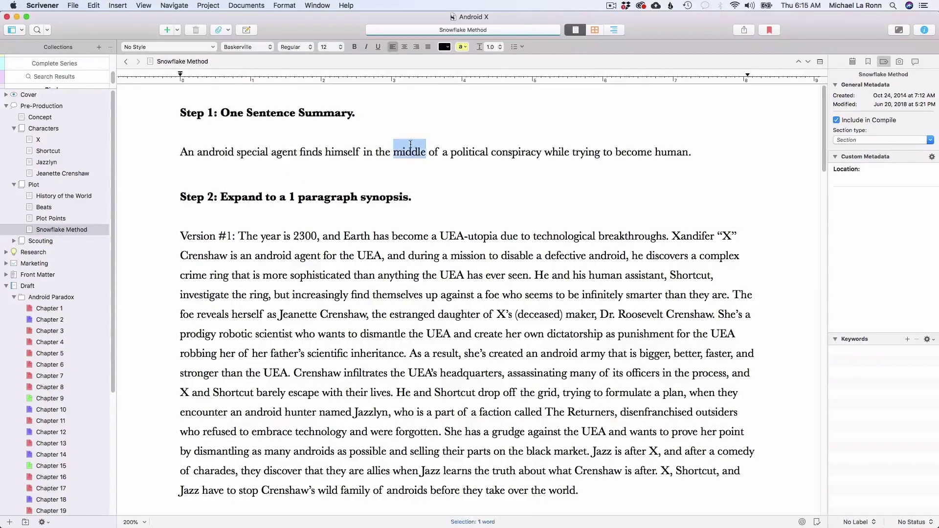
- Read through the Snowflake Method synopsis versions and Part 3 character analysis, and return to the document's beginning
{"action": "scroll", "coordinate": [441, 306], "scroll_direction": "down", "scroll_amount": 5}
{"action": "scroll", "coordinate": [440, 306], "scroll_direction": "down", "scroll_amount": 8}
{"action": "scroll", "coordinate": [440, 306], "scroll_direction": "down", "scroll_amount": 9}
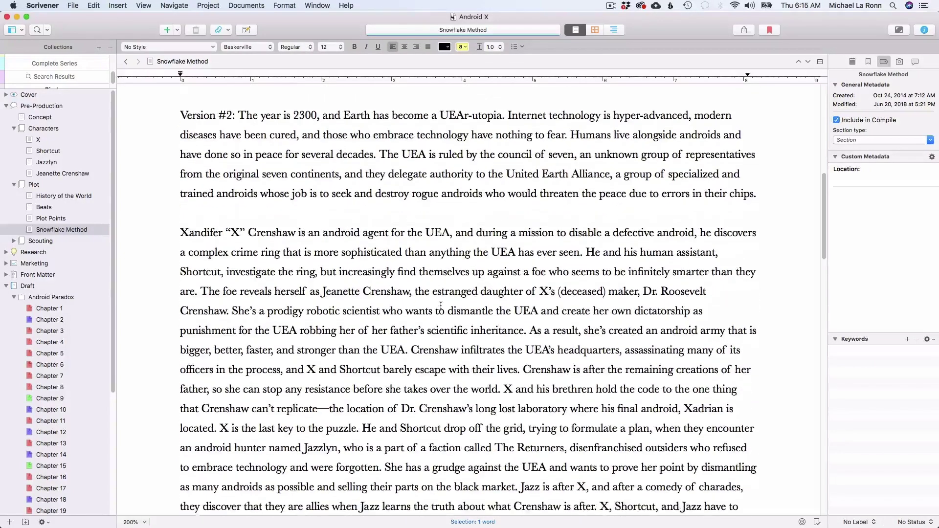
{"action": "scroll", "coordinate": [440, 306], "scroll_direction": "down", "scroll_amount": 2}
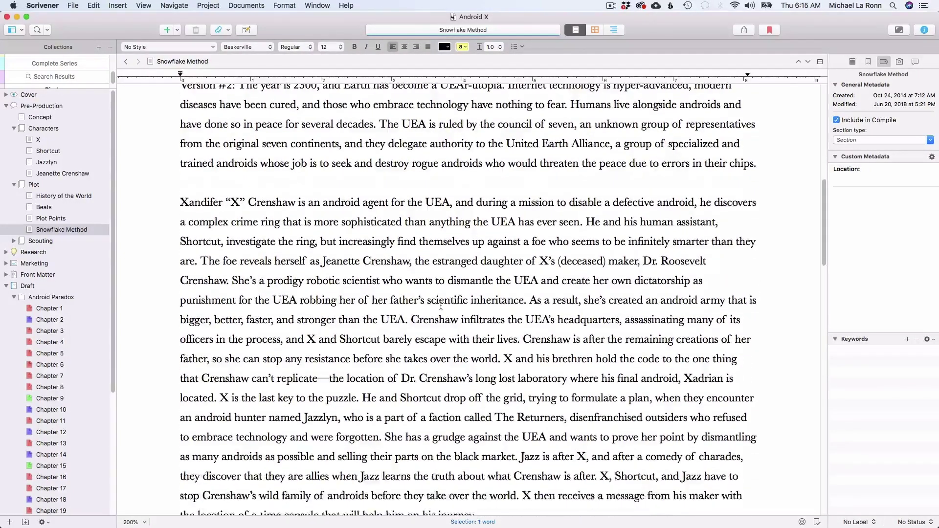
{"action": "scroll", "coordinate": [441, 306], "scroll_direction": "down", "scroll_amount": 13}
{"action": "scroll", "coordinate": [441, 306], "scroll_direction": "up", "scroll_amount": 3}
{"action": "scroll", "coordinate": [441, 306], "scroll_direction": "down", "scroll_amount": 12}
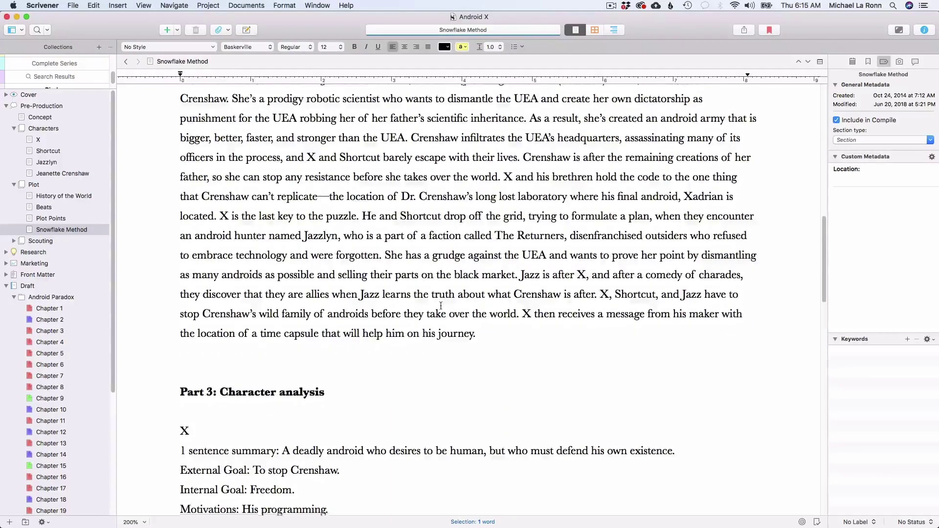
{"action": "scroll", "coordinate": [440, 305], "scroll_direction": "down", "scroll_amount": 5}
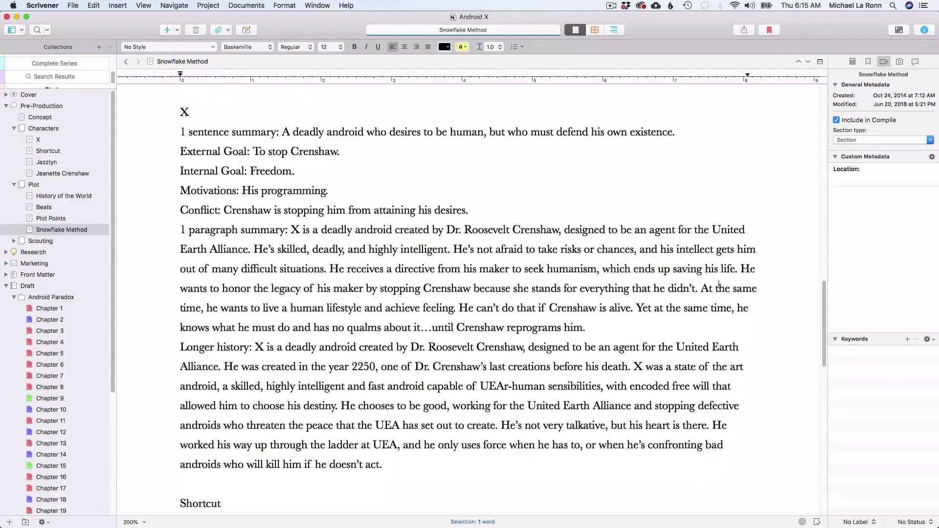
{"action": "left_click_drag", "start_coordinate": [823, 299], "coordinate": [823, 100]}
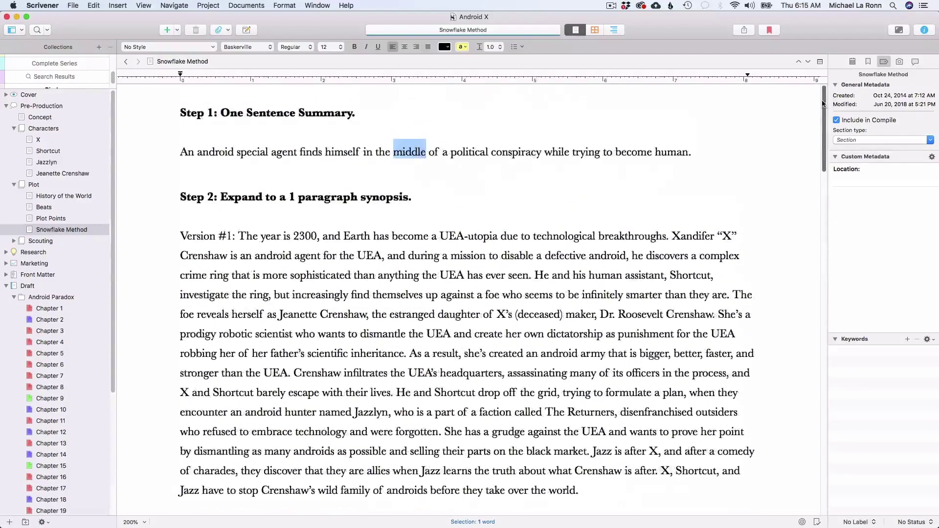
{"action": "left_click", "coordinate": [396, 153]}
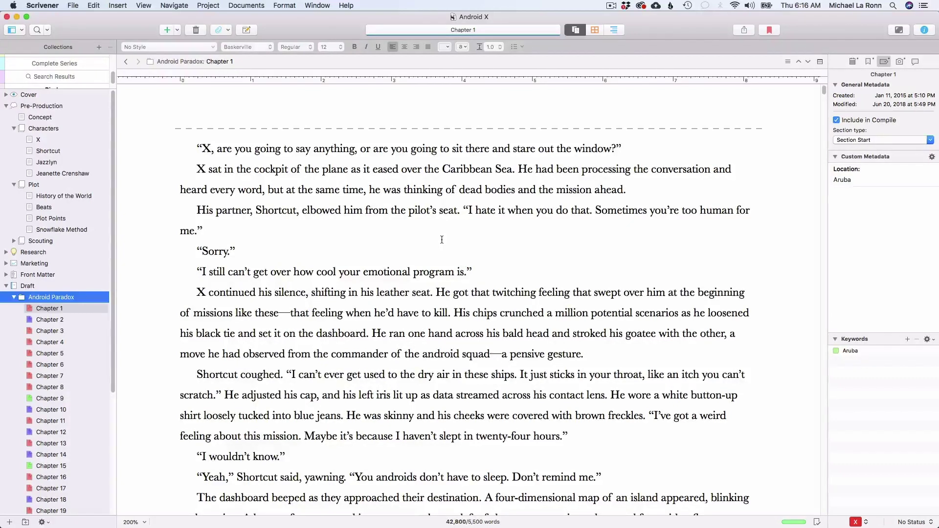
- Show the Android Paradox folder on the corkboard, compare the grid with the label arrangement, and look along the horizontal label lines
{"action": "left_click", "coordinate": [595, 30]}
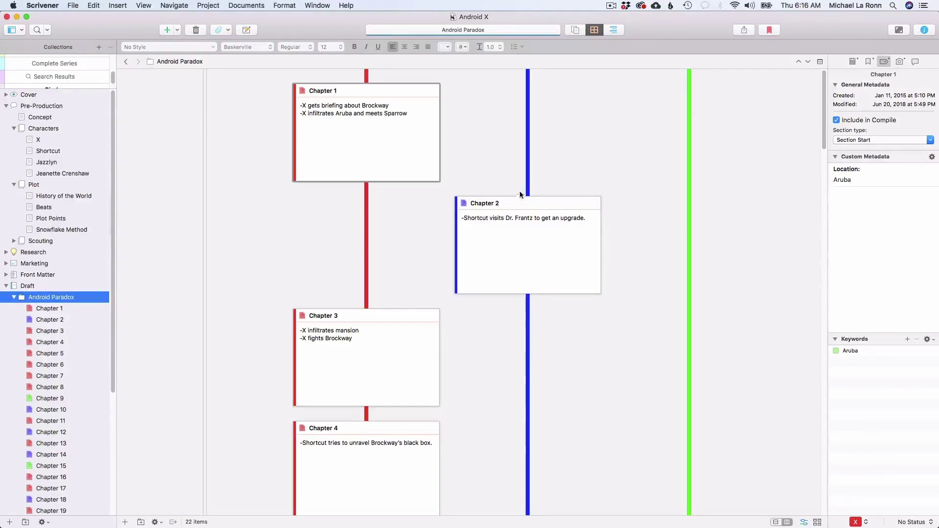
{"action": "left_click", "coordinate": [804, 523]}
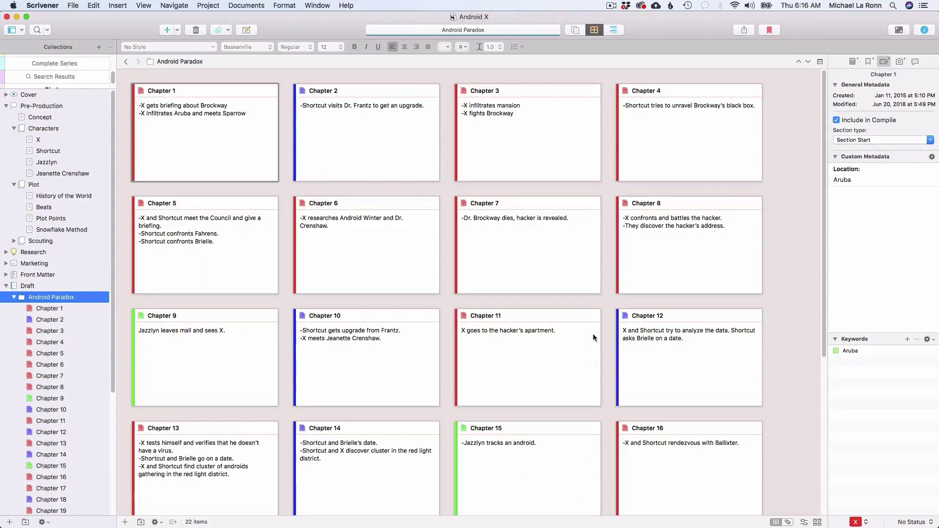
{"action": "left_click", "coordinate": [805, 523]}
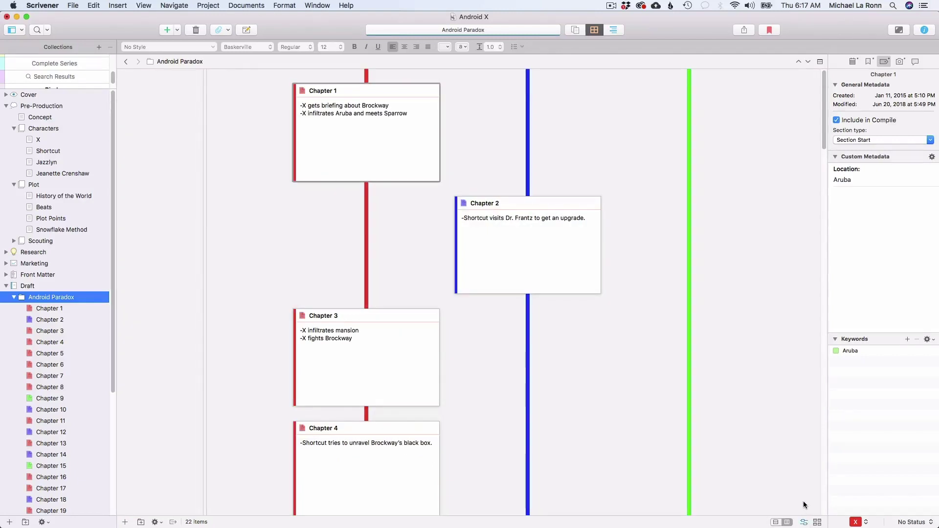
{"action": "left_click", "coordinate": [776, 521]}
{"action": "left_click_drag", "start_coordinate": [212, 512], "coordinate": [428, 520]}
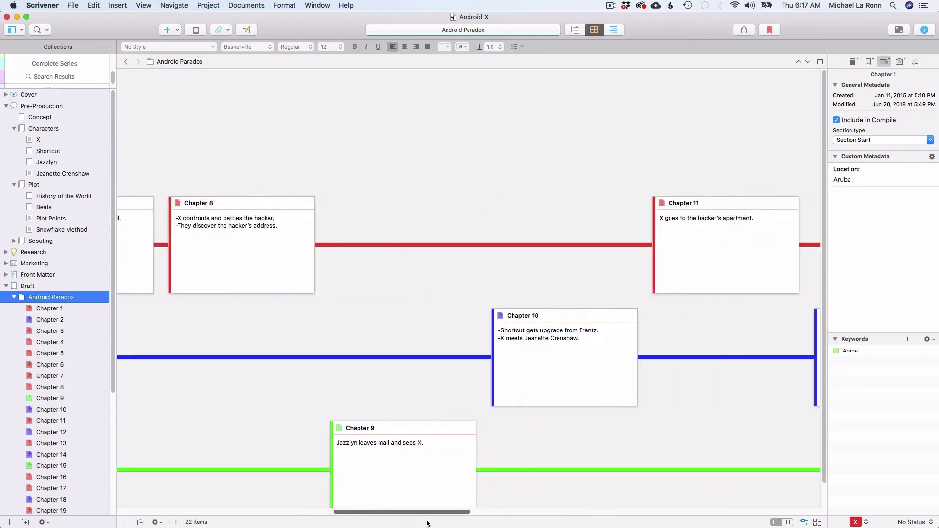
- Show the Android Paradox chapters in the outliner and view the status choices for Chapter 1
{"action": "left_click", "coordinate": [615, 30]}
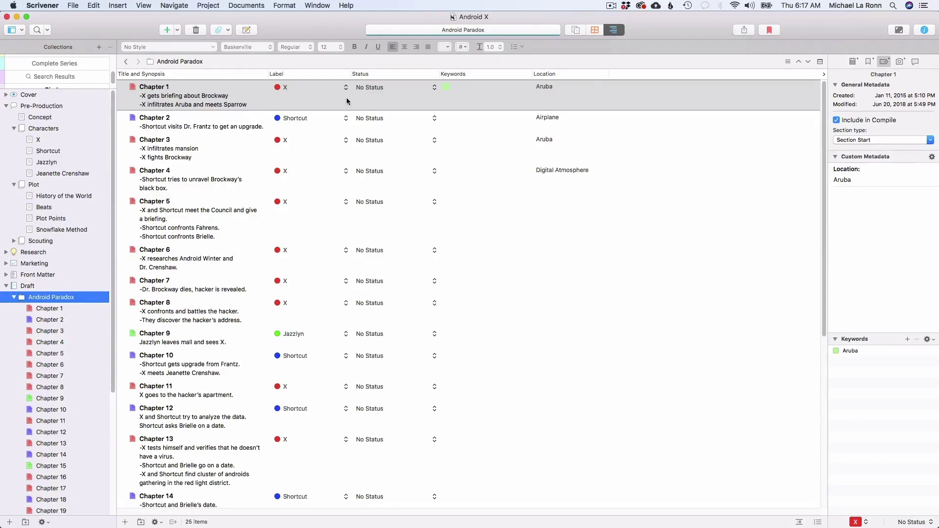
{"action": "left_click", "coordinate": [367, 91]}
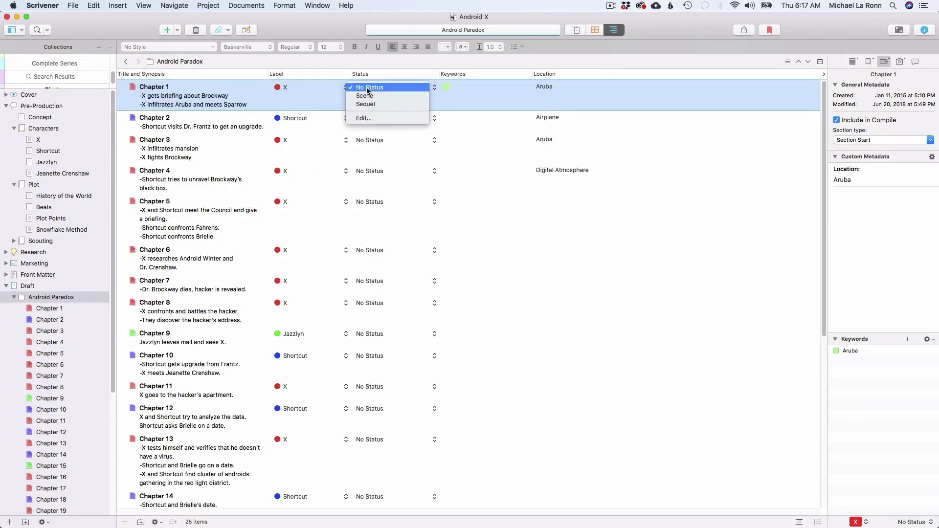
{"action": "left_click", "coordinate": [374, 59]}
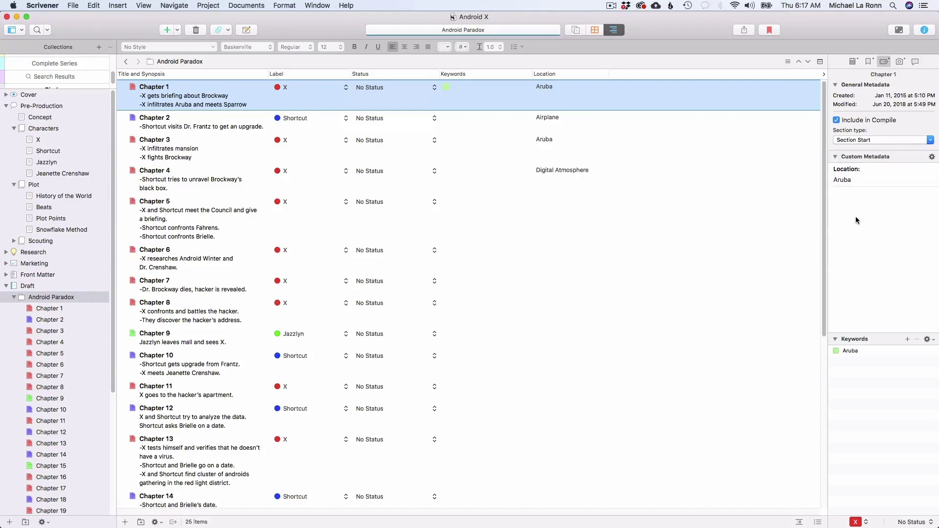
- Review the Location field's definition in the project's custom metadata settings and close them
{"action": "left_click", "coordinate": [932, 157]}
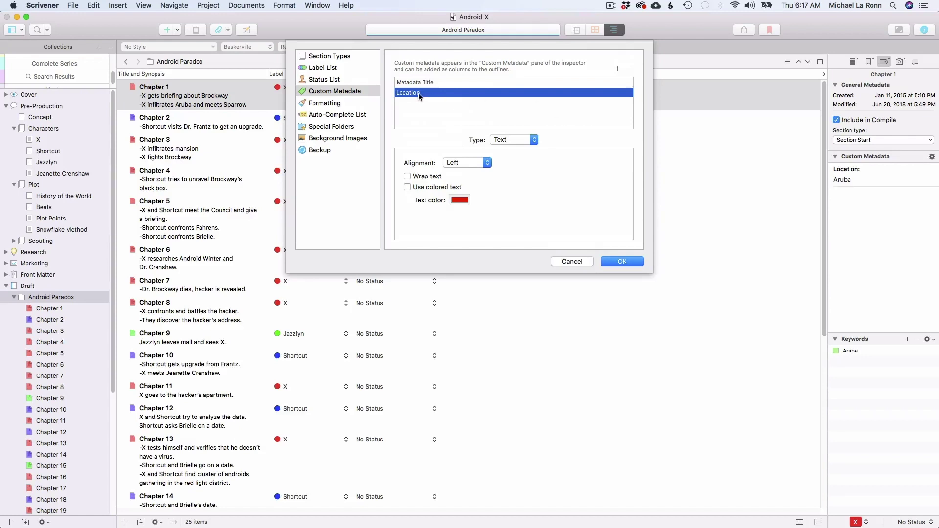
{"action": "left_click", "coordinate": [622, 261]}
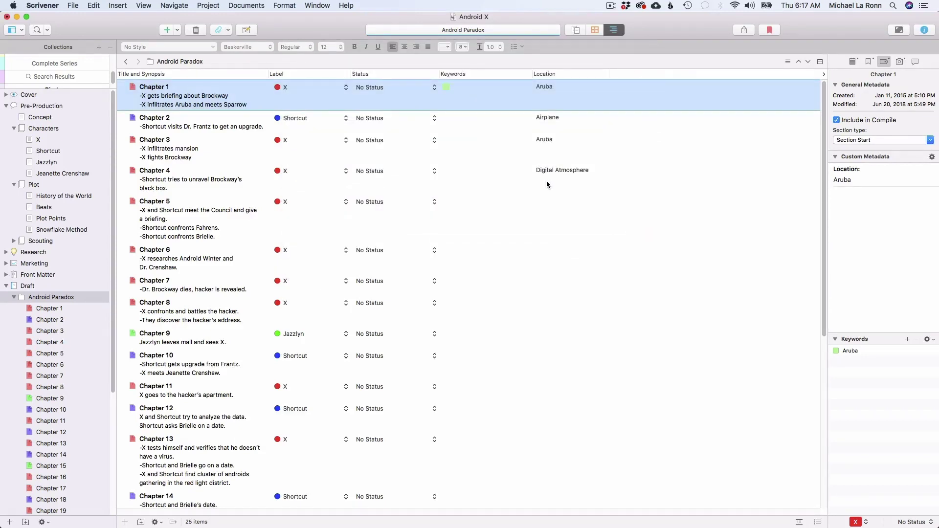
- Set Chapter 5's Location to UEA Capital and sort the outline by Location in descending order
{"action": "left_click", "coordinate": [546, 181]}
{"action": "left_click", "coordinate": [544, 198]}
{"action": "left_click", "coordinate": [542, 201]}
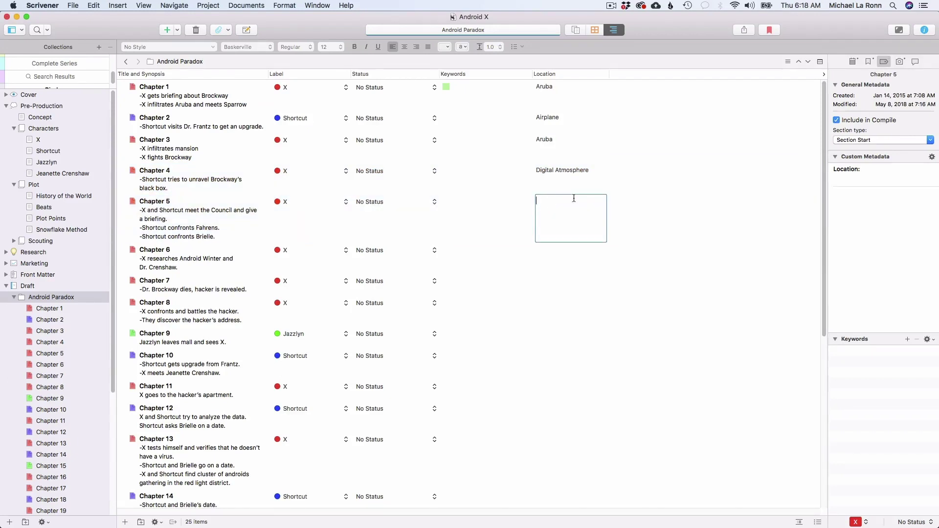
{"action": "type", "text": "UEA Capital"}
{"action": "key", "text": "Return"}
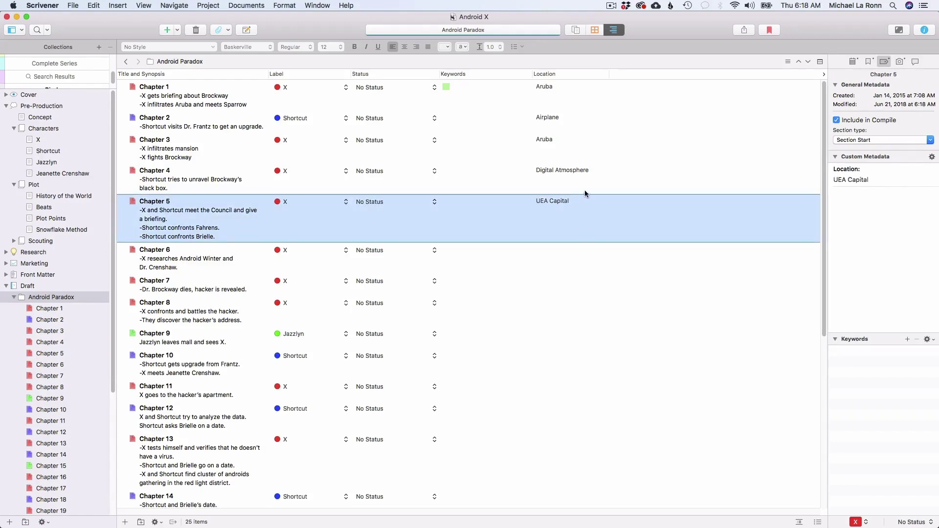
{"action": "left_click", "coordinate": [551, 73]}
{"action": "left_click", "coordinate": [551, 73]}
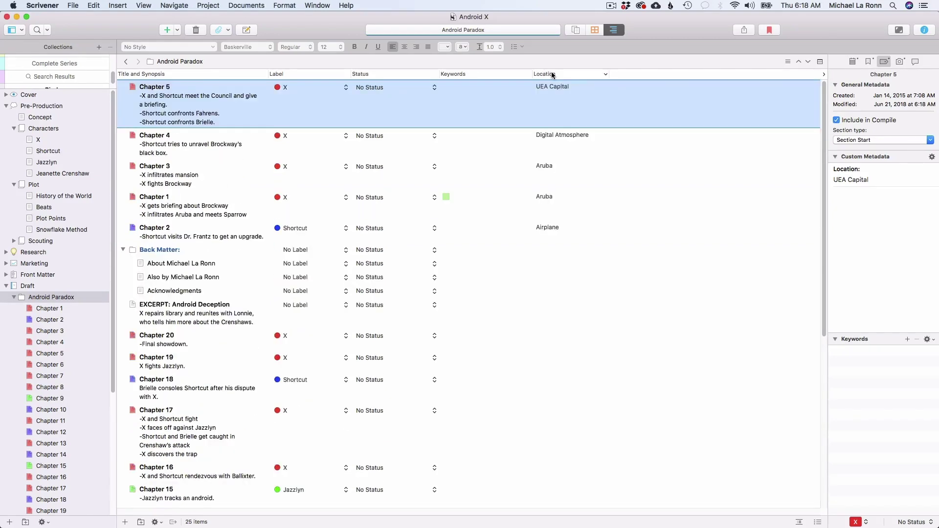